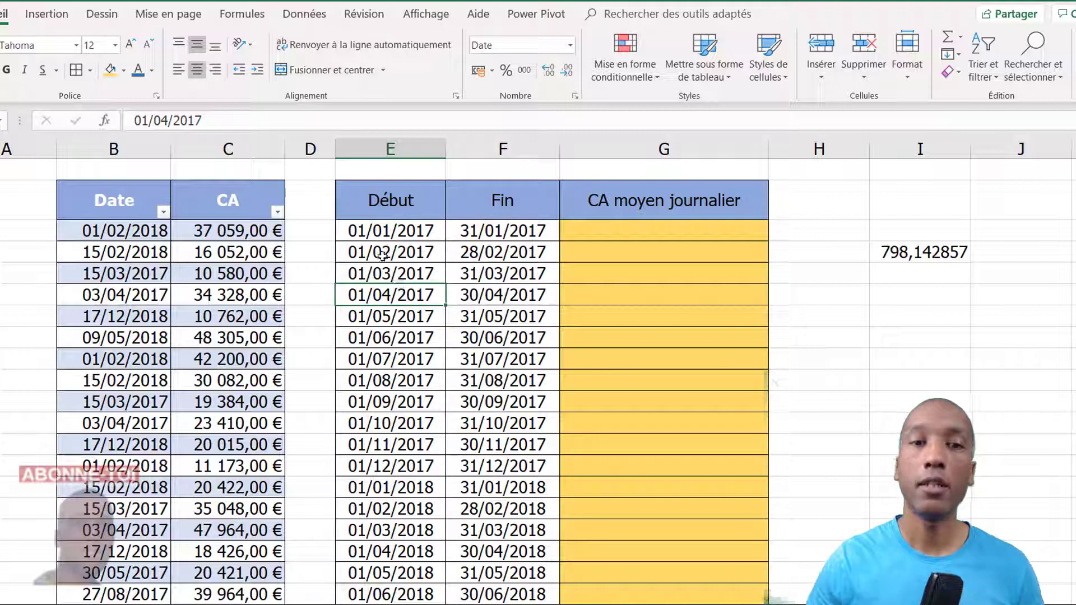
- Start a SOMME.SI.ENS formula in the first CA moyen journalier cell, G3, with Tableau24[CA] as the sum range
{"action": "left_click", "coordinate": [383, 254]}
{"action": "left_click", "coordinate": [473, 253]}
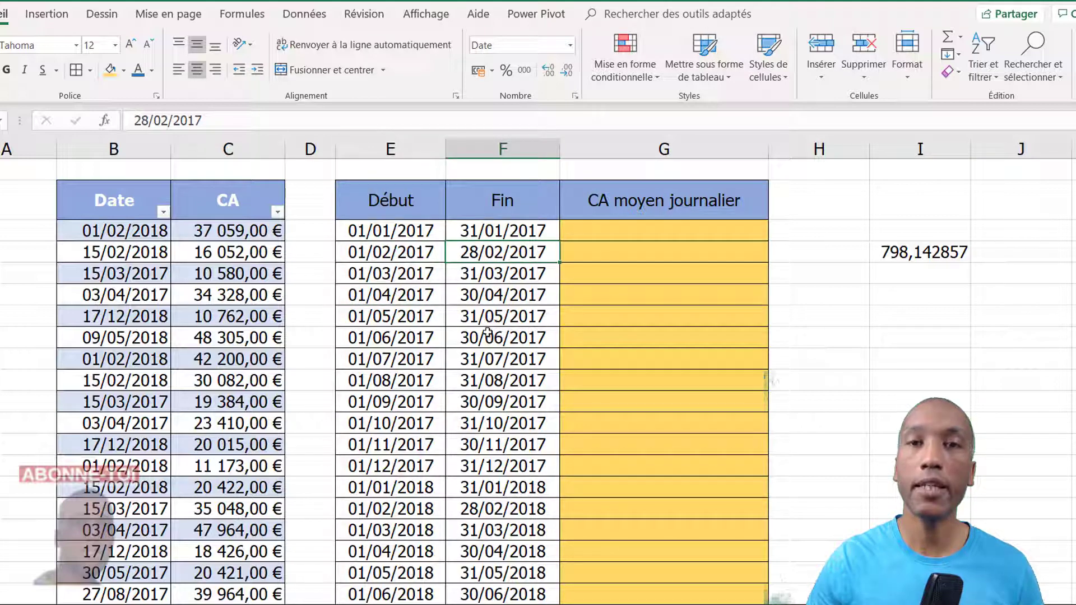
{"action": "left_click", "coordinate": [625, 232]}
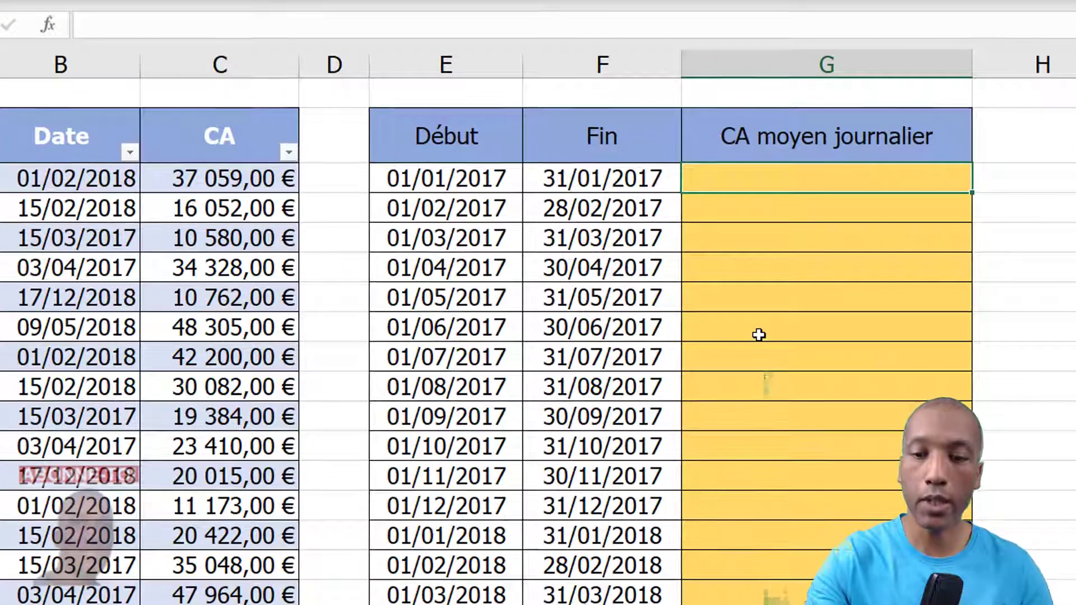
{"action": "type", "text": "=s"}
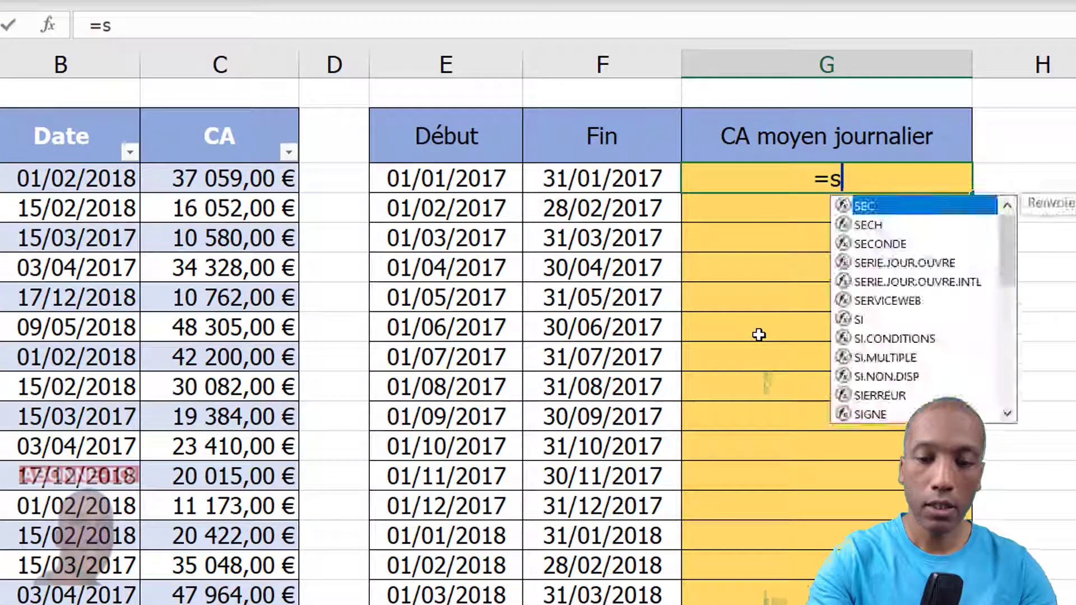
{"action": "type", "text": "omme.si.en"}
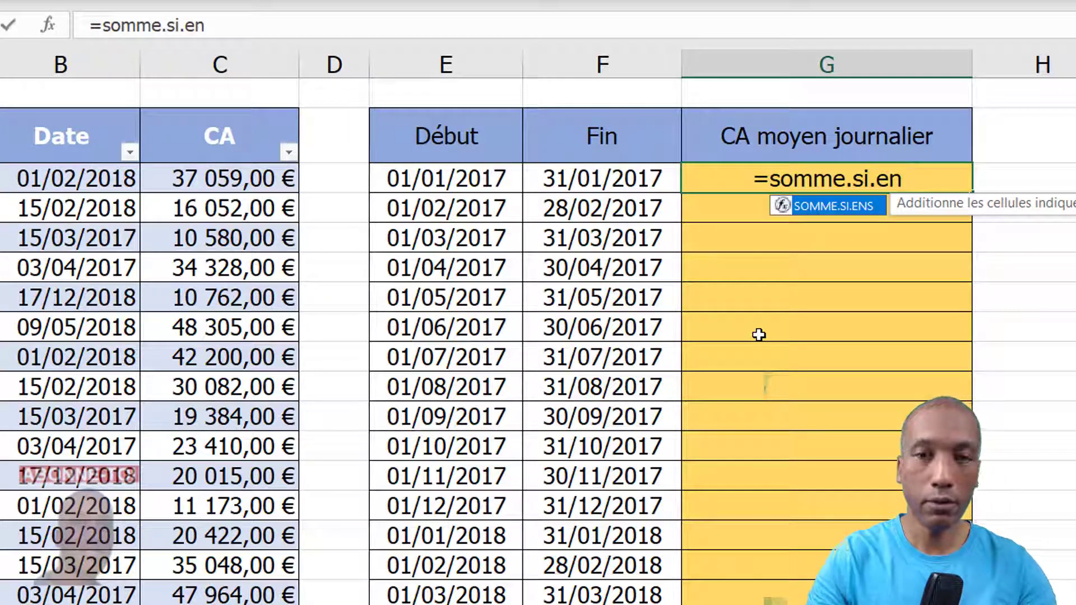
{"action": "key", "text": "Tab"}
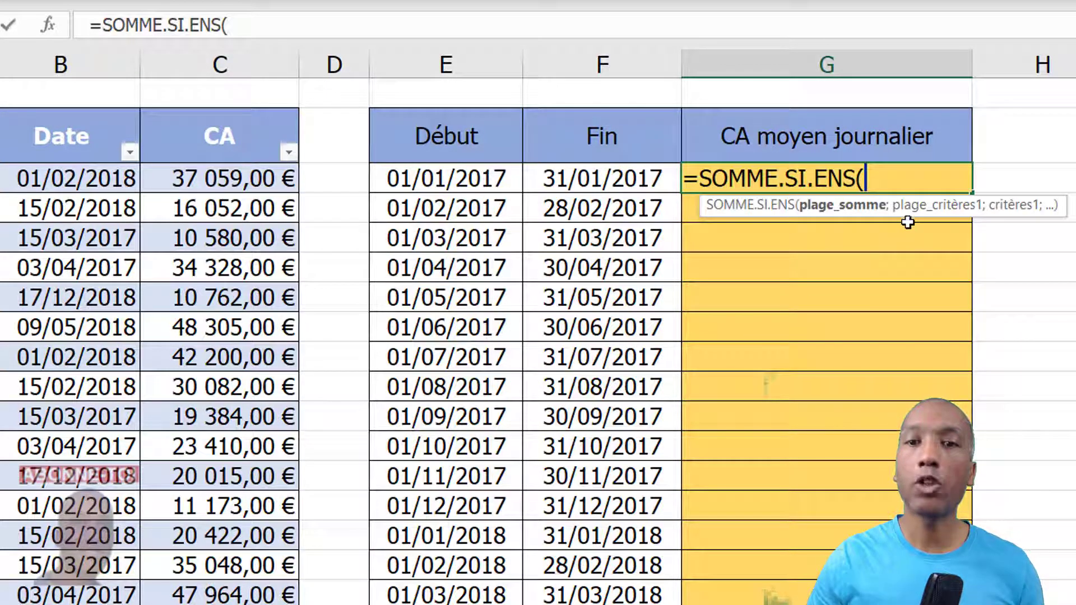
{"action": "left_click_drag", "start_coordinate": [908, 217], "coordinate": [878, 303]}
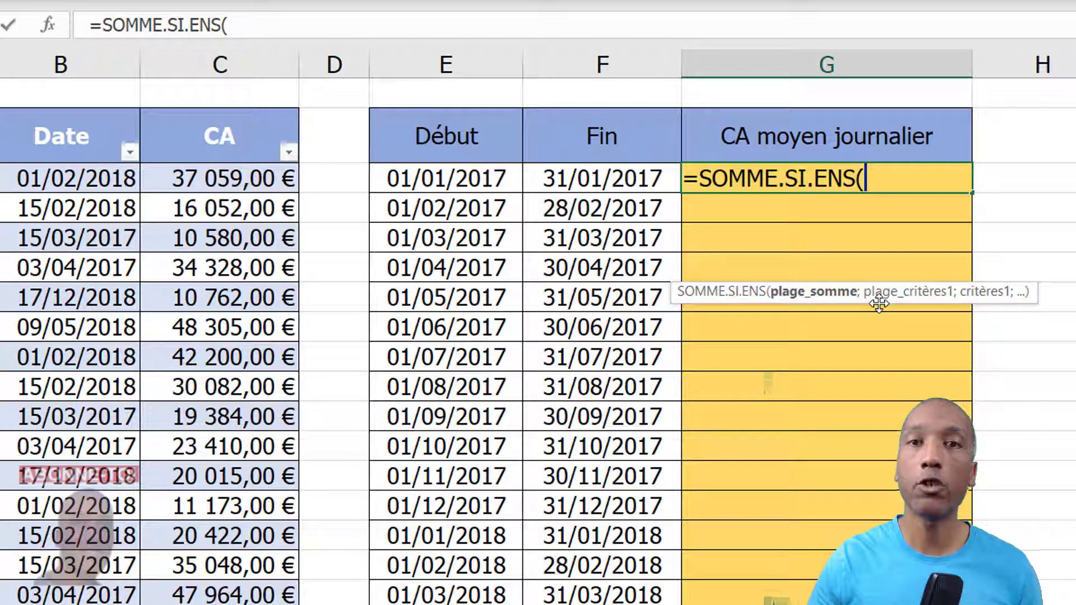
{"action": "left_click", "coordinate": [231, 105]}
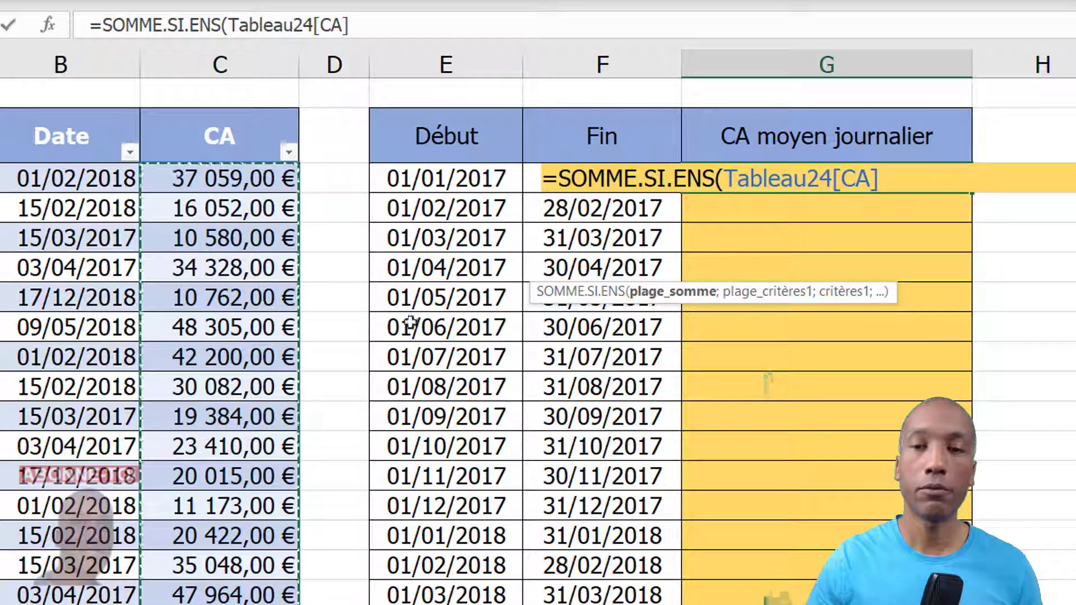
{"action": "type", "text": ";"}
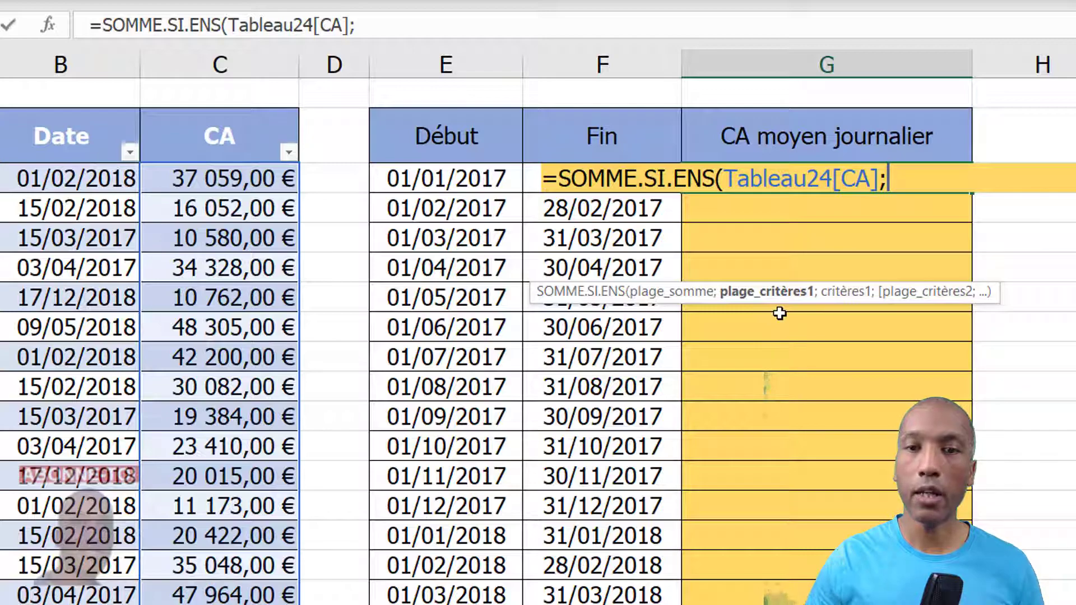
- Add the first criterion to the formula: Tableau24[Date] as criteria range and ">="&E3 as the start-date condition
{"action": "left_click", "coordinate": [81, 107]}
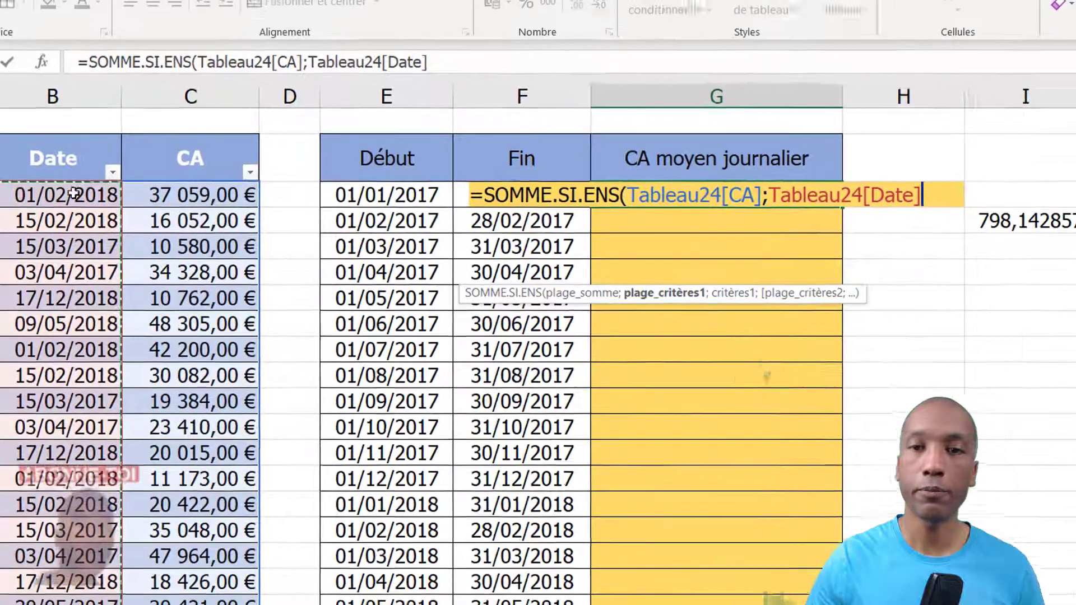
{"action": "type", "text": ";"}
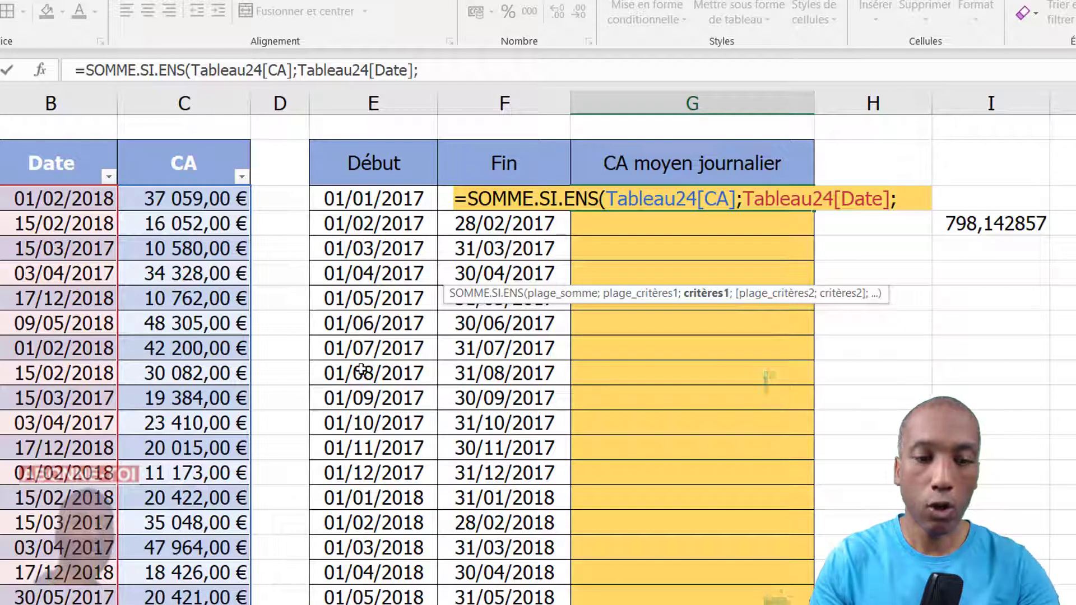
{"action": "type", "text": "\""}
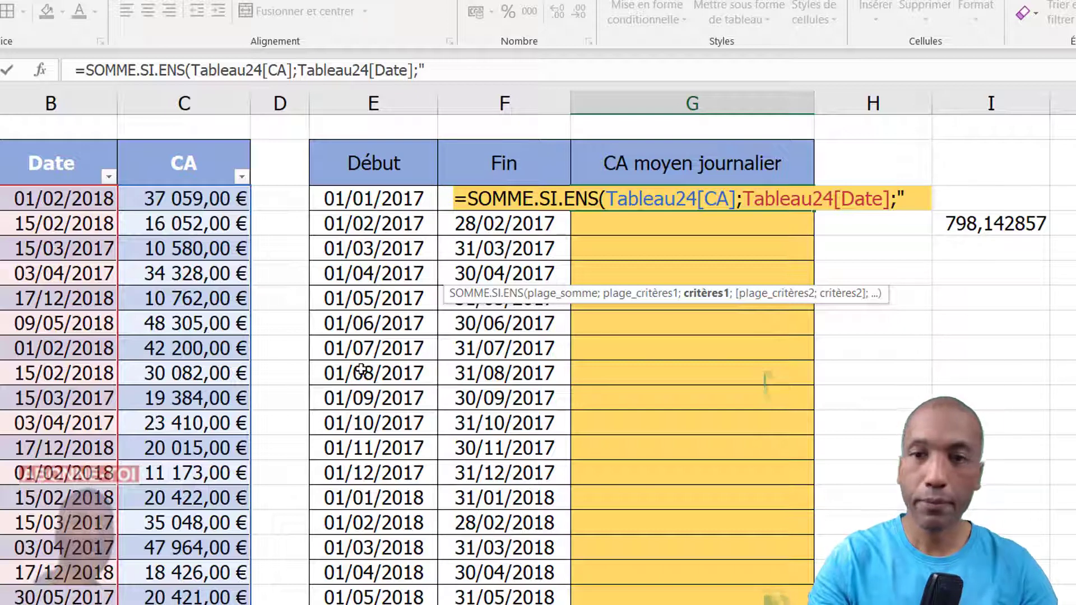
{"action": "type", "text": ">"}
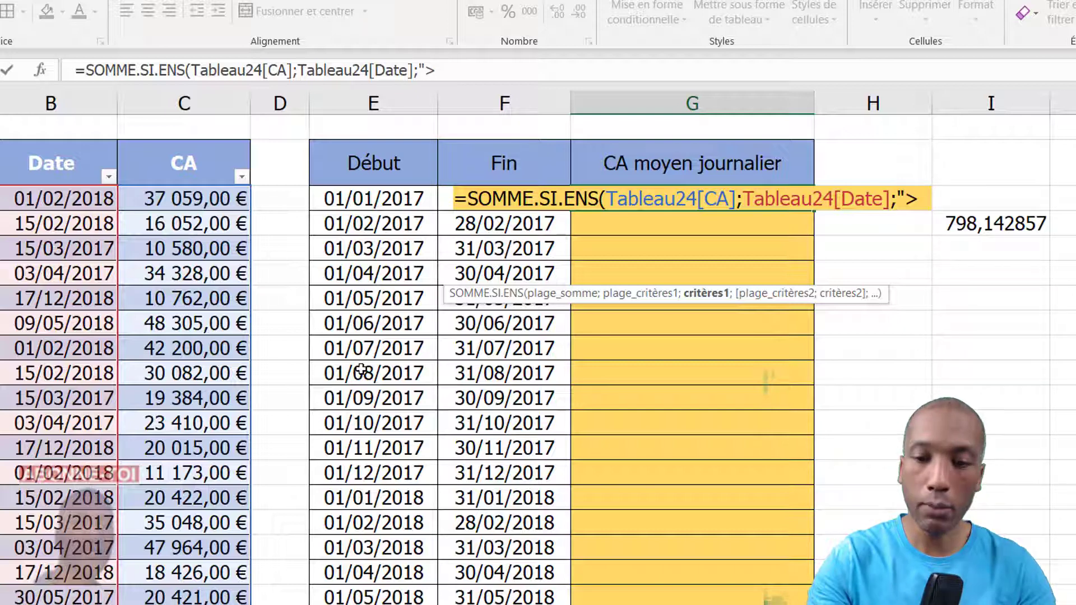
{"action": "type", "text": "="}
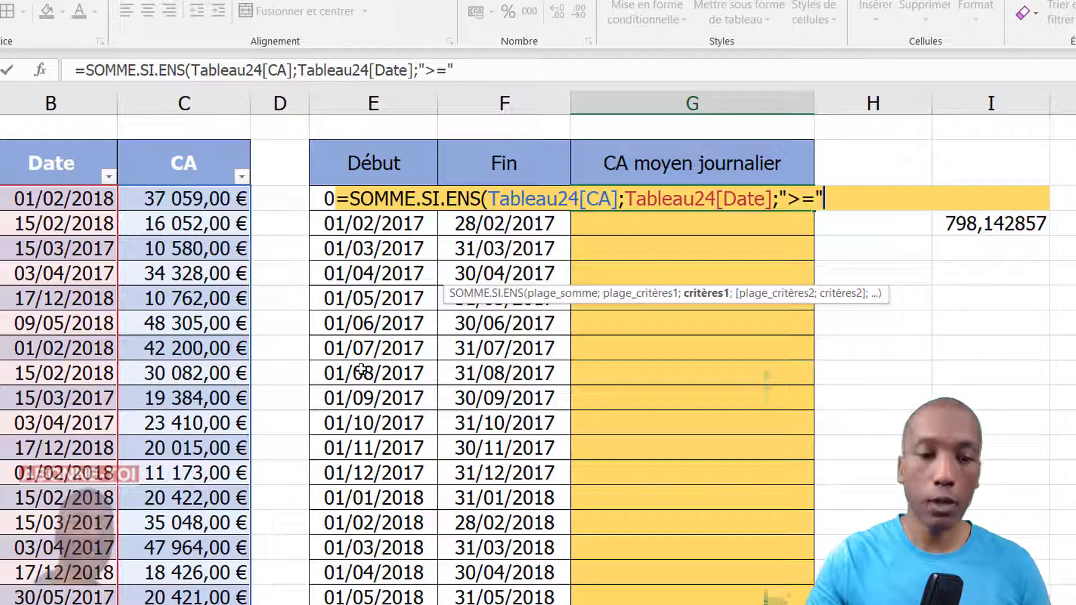
{"action": "type", "text": "&"}
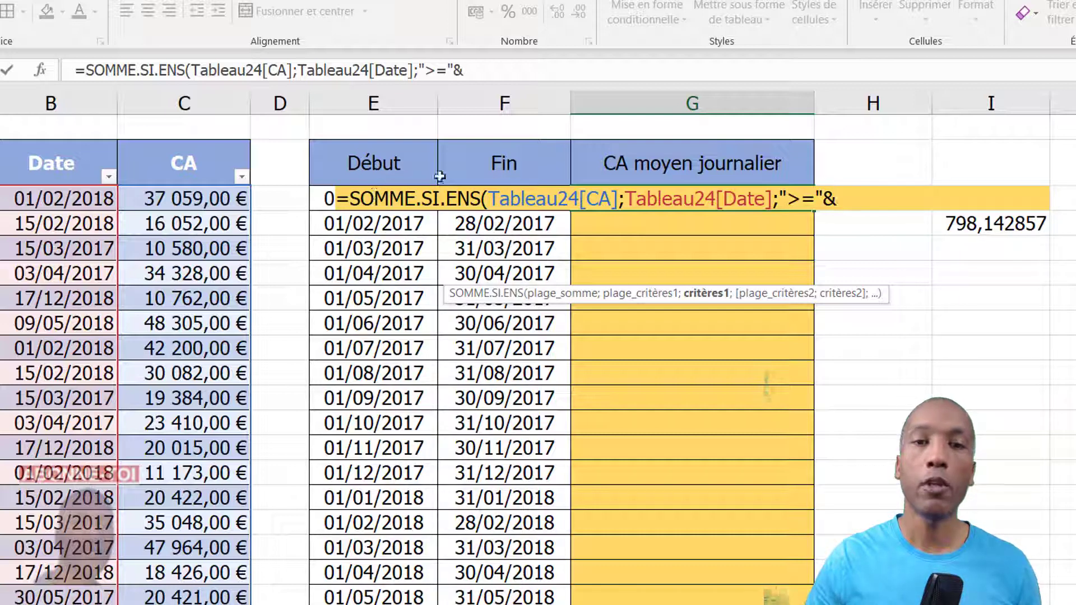
{"action": "left_click", "coordinate": [364, 165]}
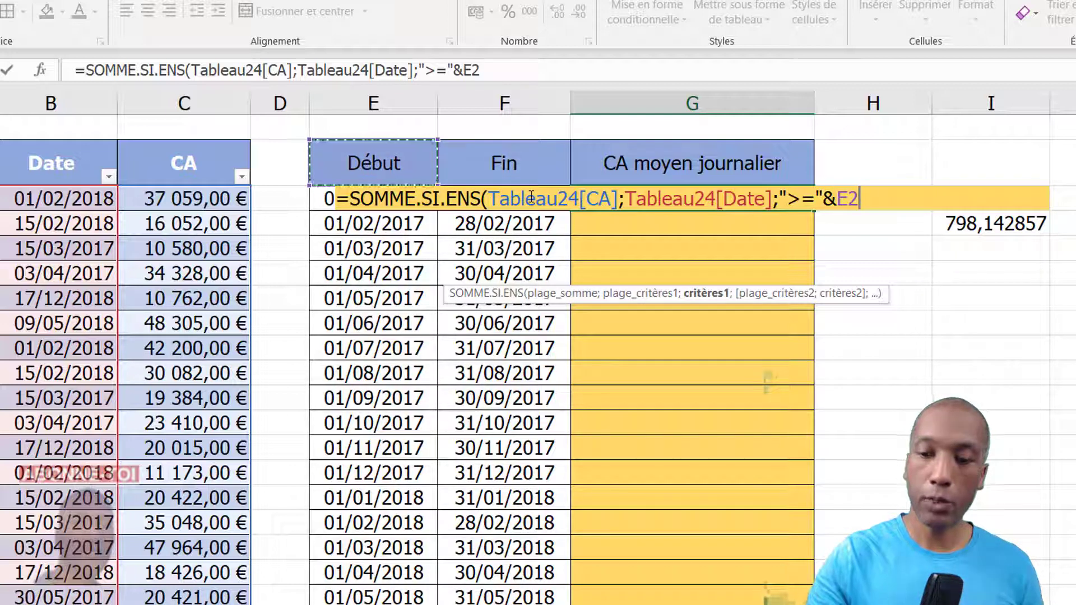
{"action": "key", "text": "Down"}
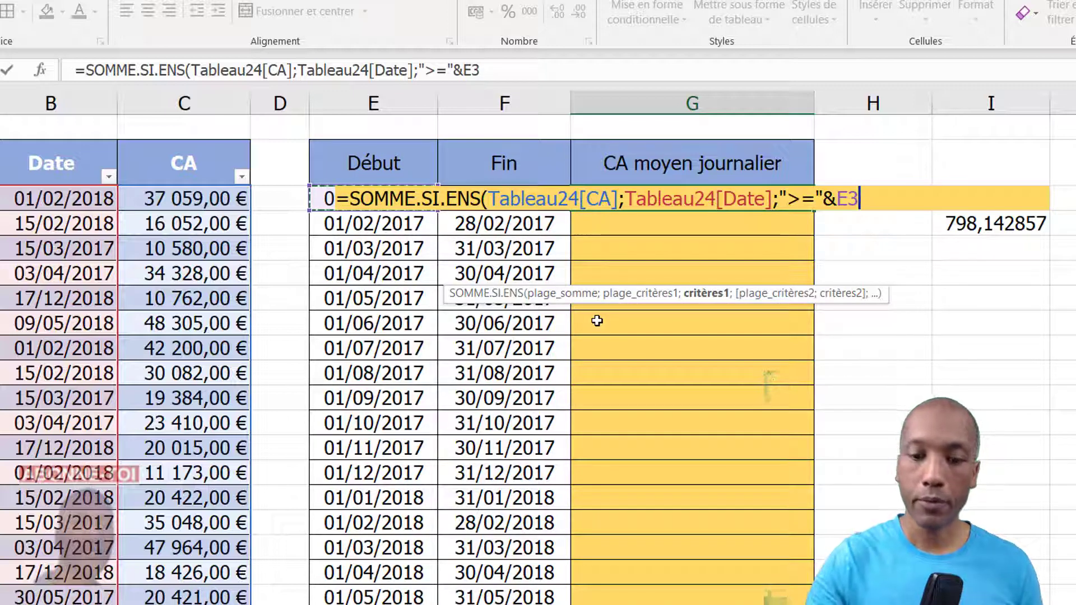
{"action": "type", "text": ";"}
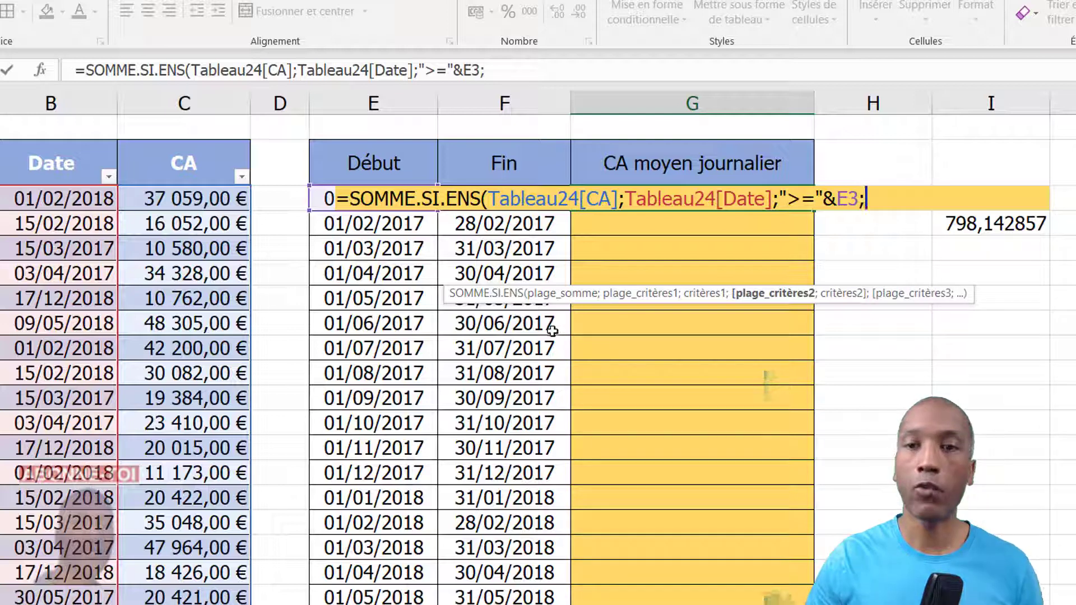
- Add the second criterion, Tableau24[Date] with "<="&F3 as the end-date condition, then close and validate the SOMME.SI.ENS formula
{"action": "left_click", "coordinate": [54, 139]}
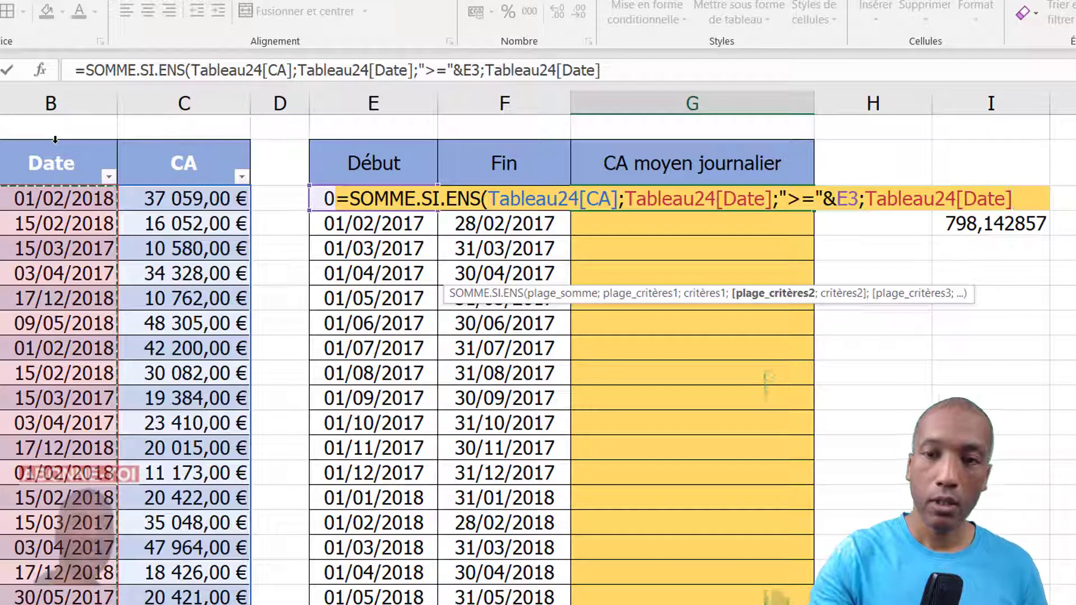
{"action": "type", "text": ";"}
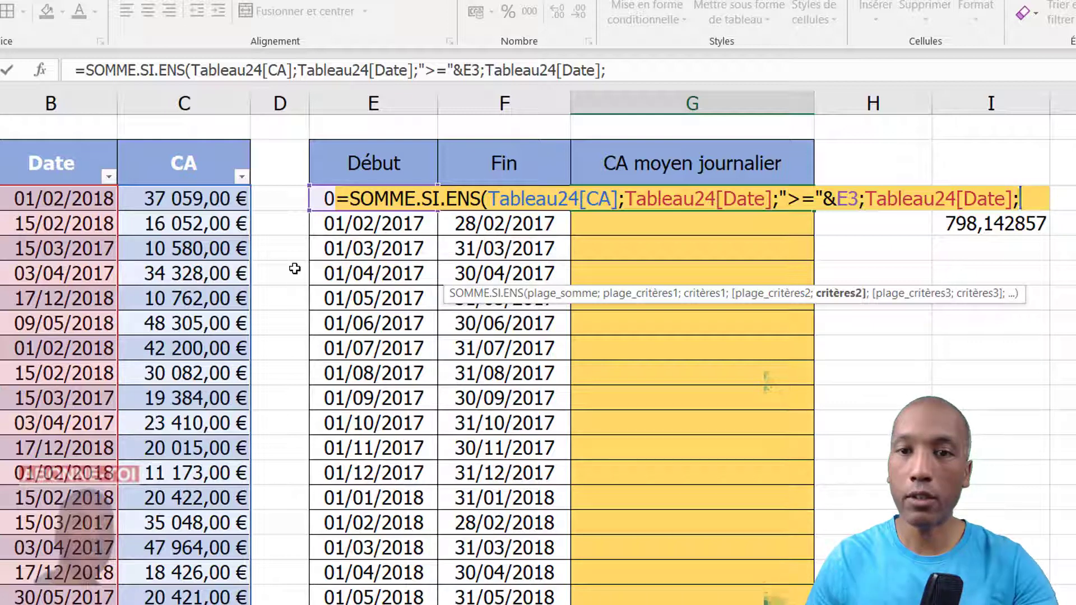
{"action": "type", "text": "\""}
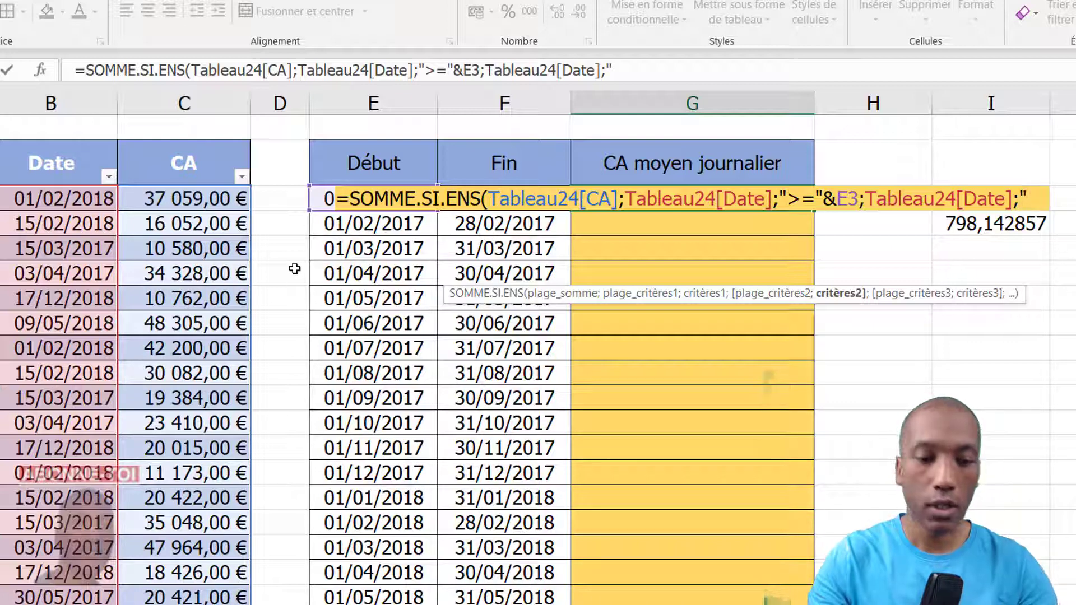
{"action": "type", "text": "<="}
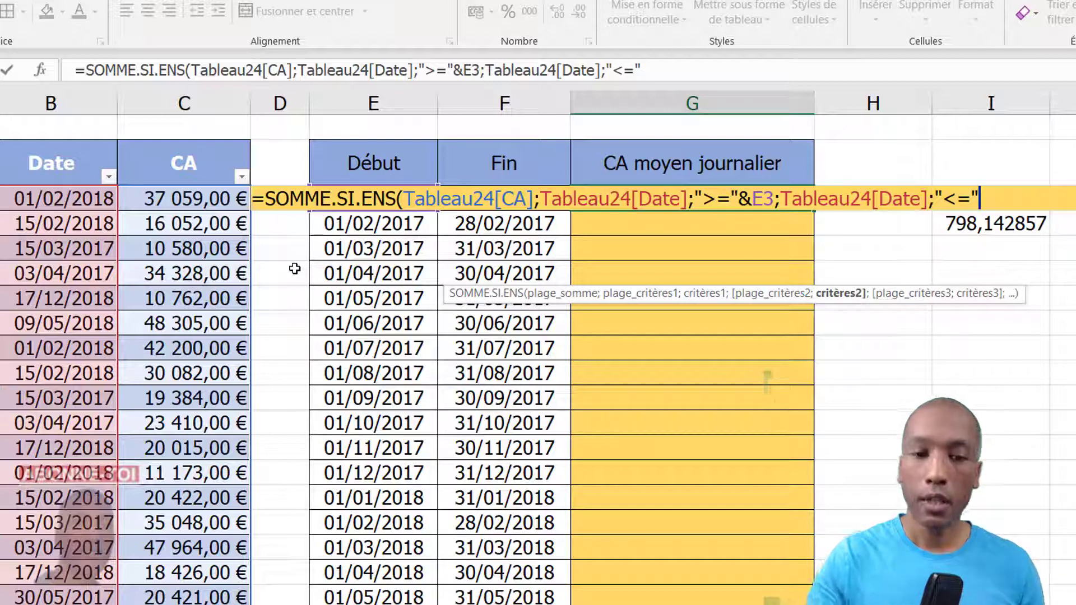
{"action": "type", "text": "\"&"}
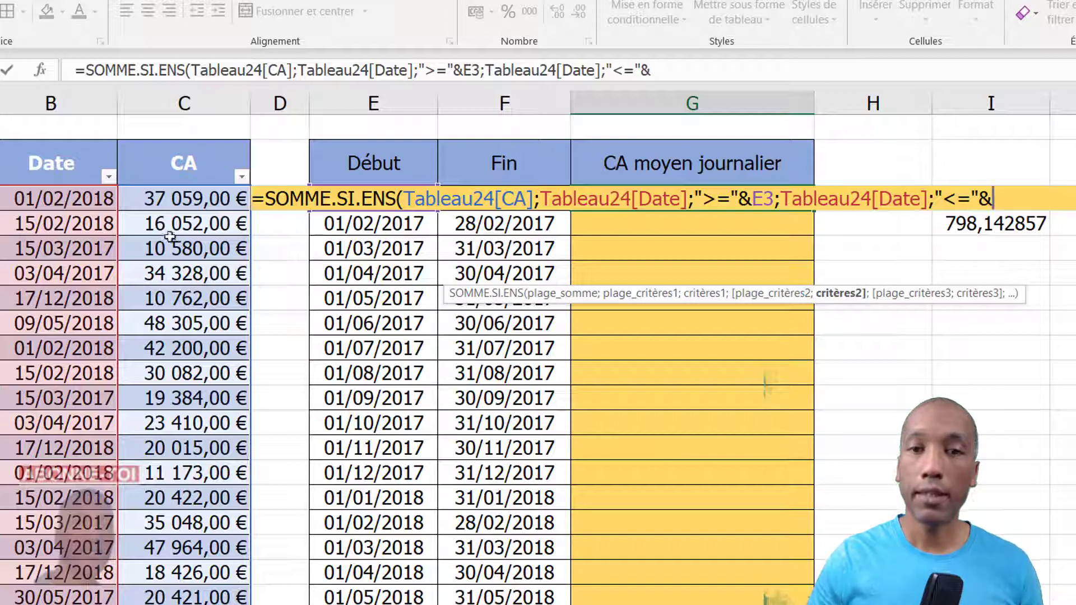
{"action": "left_click", "coordinate": [532, 165]}
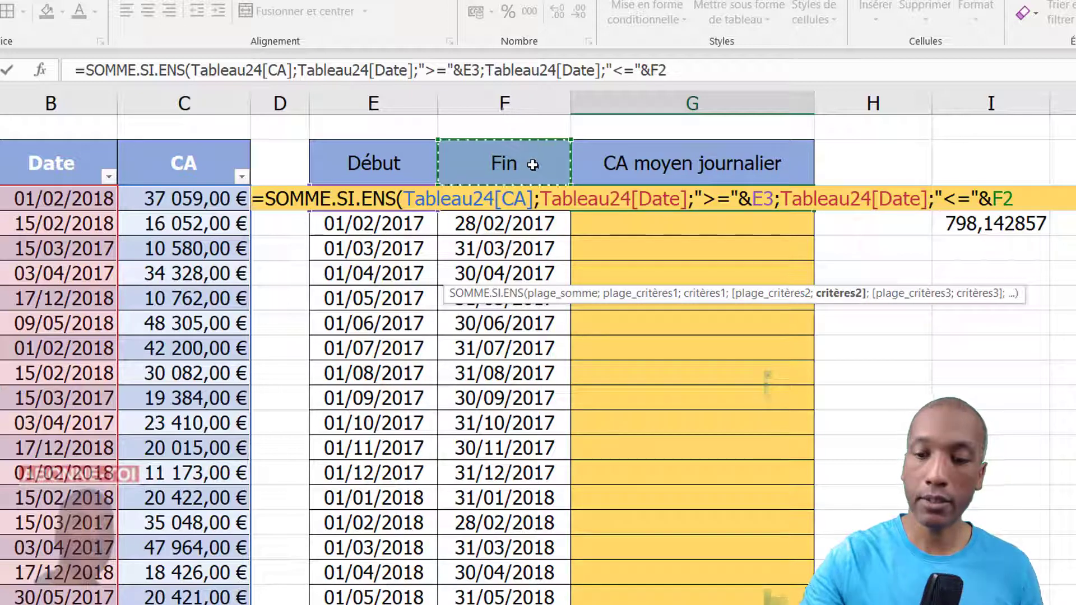
{"action": "key", "text": "Down"}
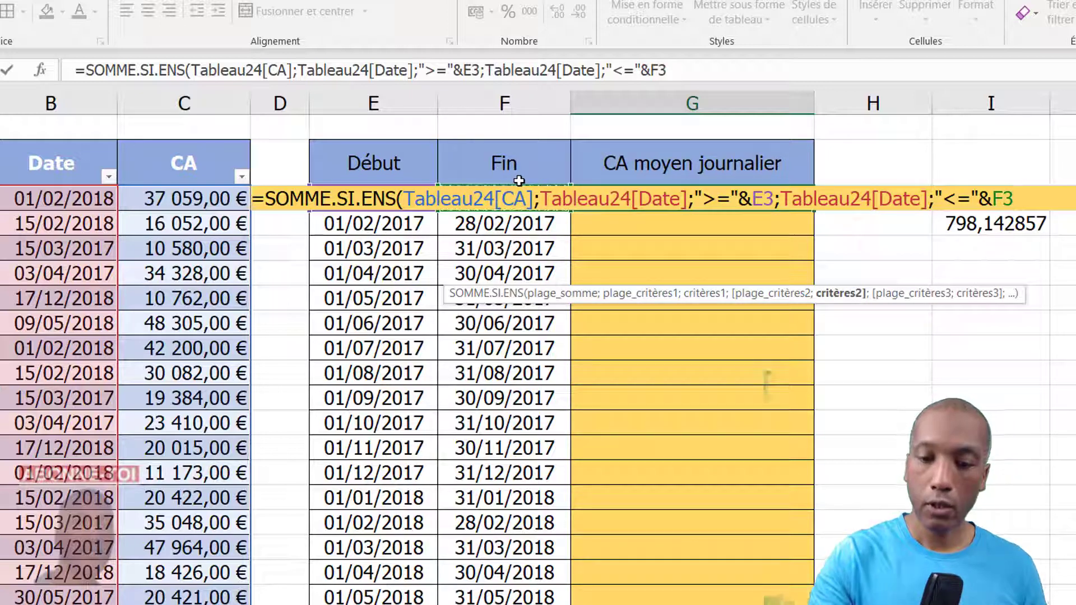
{"action": "type", "text": ";"}
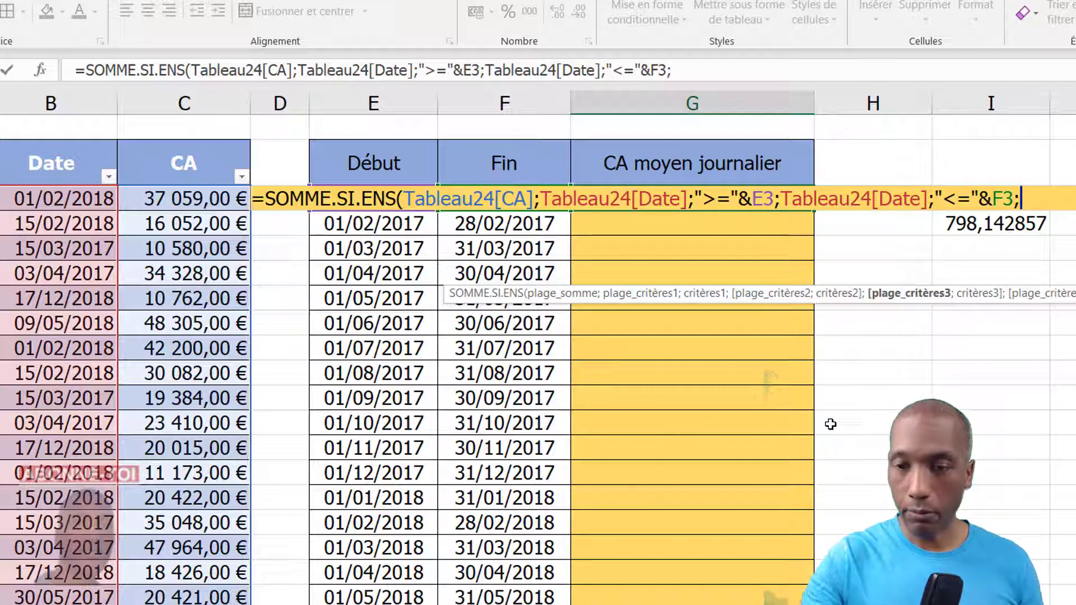
{"action": "key", "text": "BackSpace"}
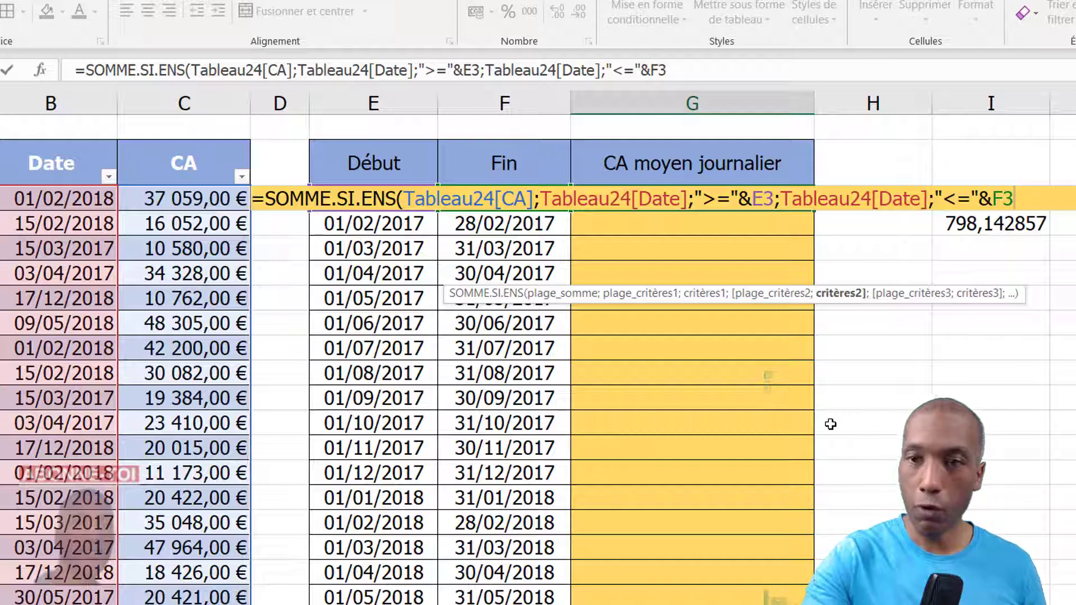
{"action": "type", "text": ")"}
{"action": "key", "text": "Return"}
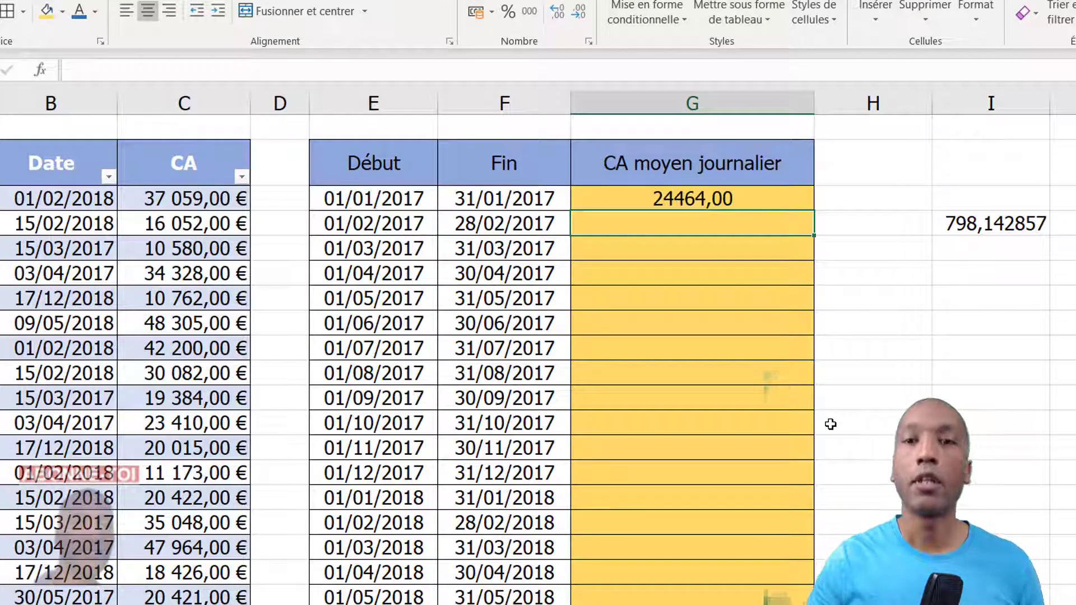
- Fill the G3 formula down the CA moyen journalier column through the 31/12/2018 row and review the filled cells
{"action": "left_click", "coordinate": [754, 198]}
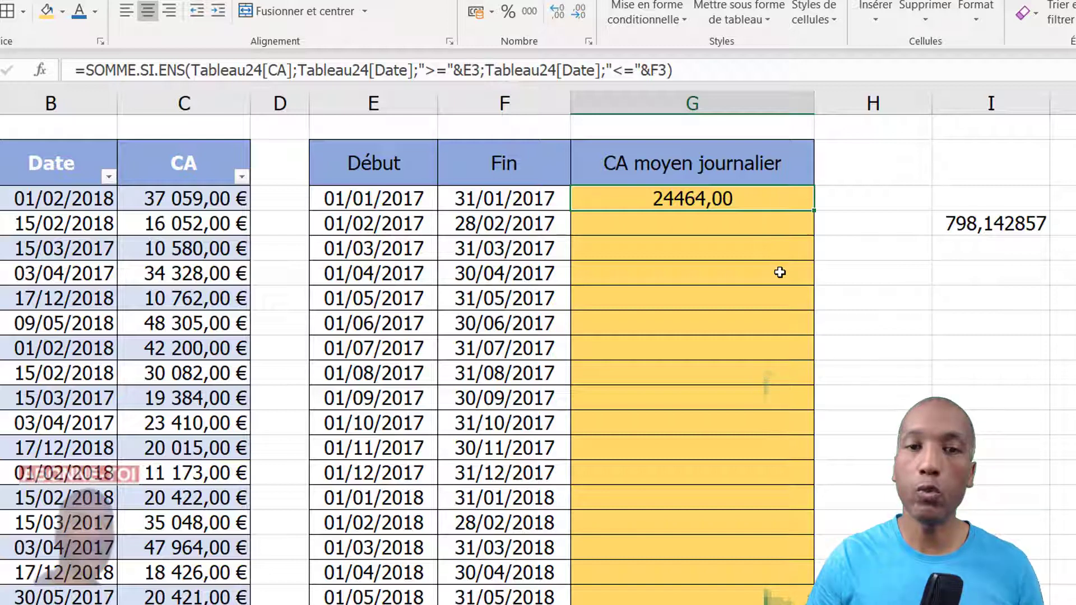
{"action": "double_click", "coordinate": [812, 213]}
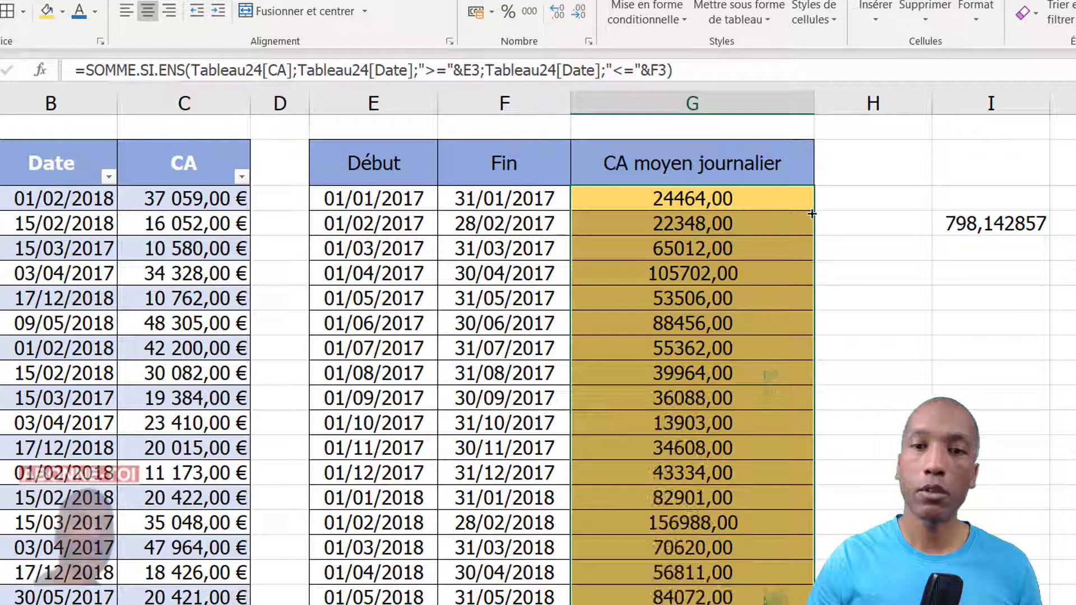
{"action": "scroll", "coordinate": [695, 474], "scroll_direction": "down", "scroll_amount": 4}
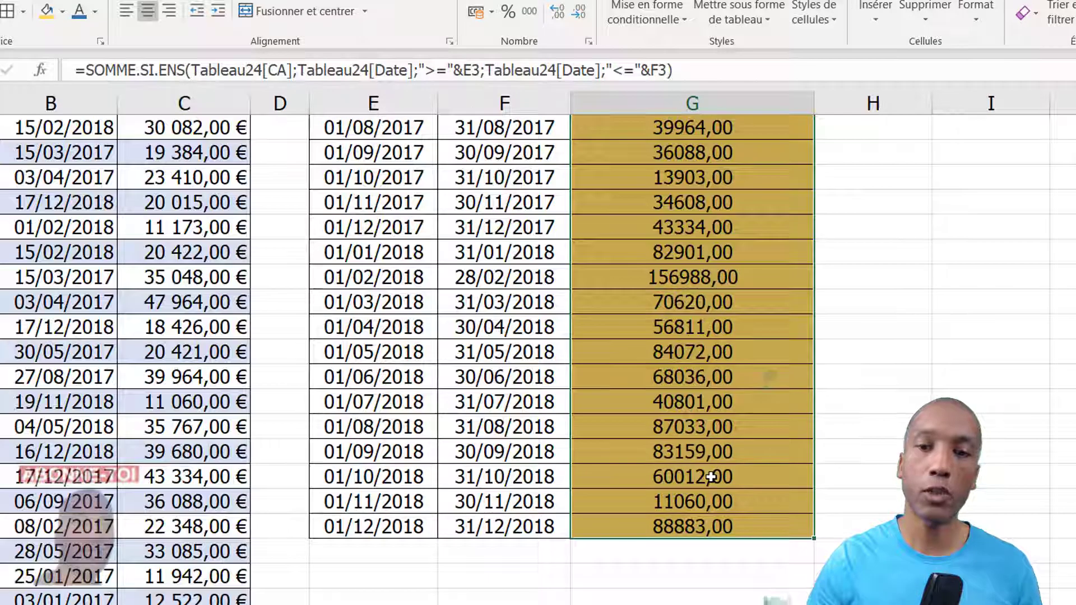
{"action": "scroll", "coordinate": [708, 476], "scroll_direction": "up", "scroll_amount": 4}
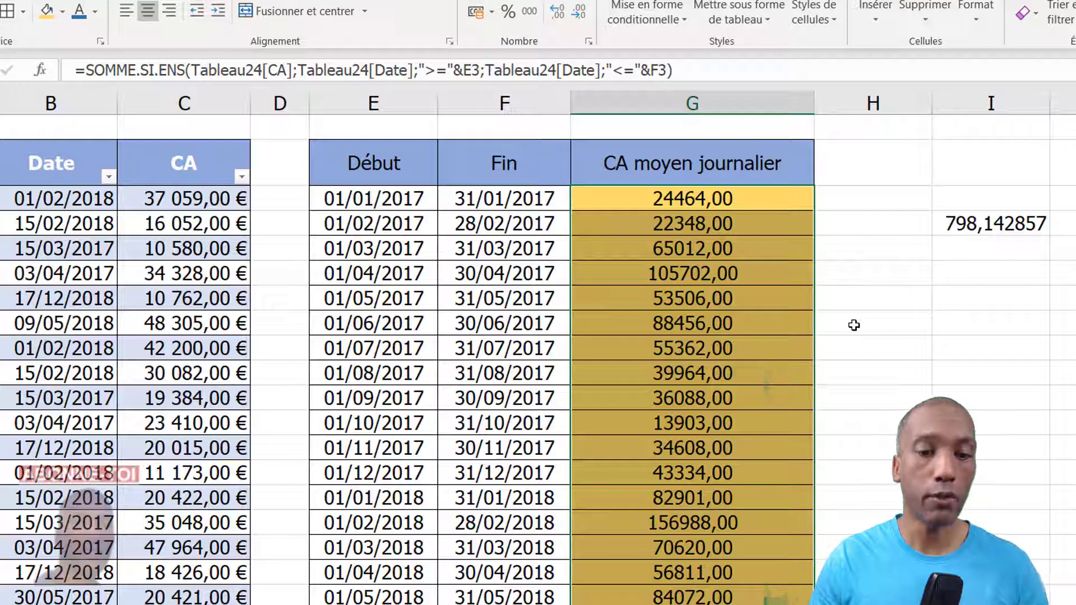
- Divide the SOMME.SI.ENS result by (JOUR(F3)) in the G3 formula and apply it to all selected CA moyen journalier cells
{"action": "key", "text": "F2"}
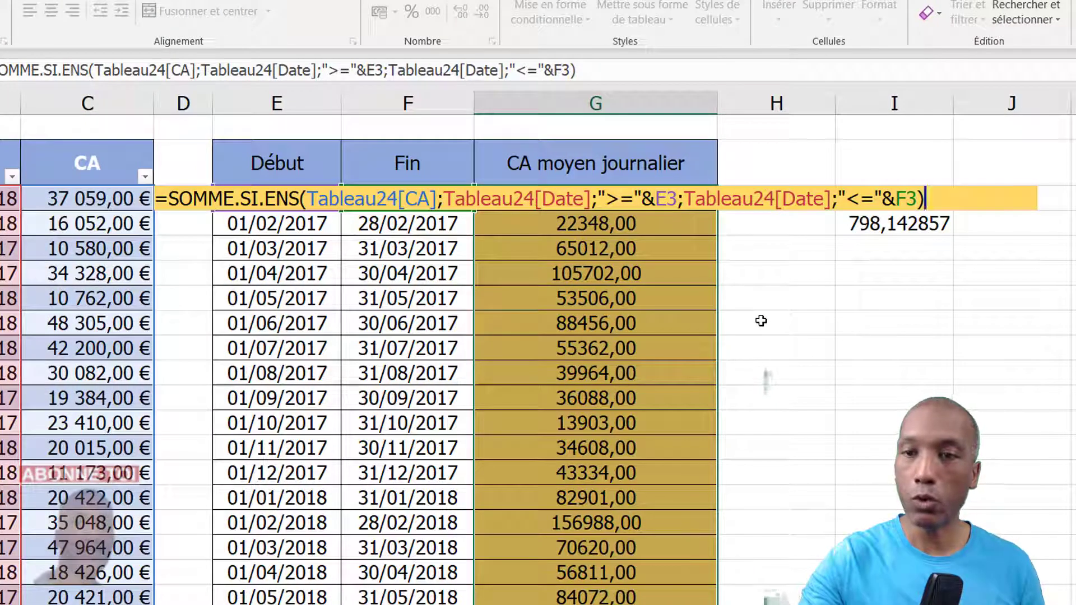
{"action": "type", "text": "("}
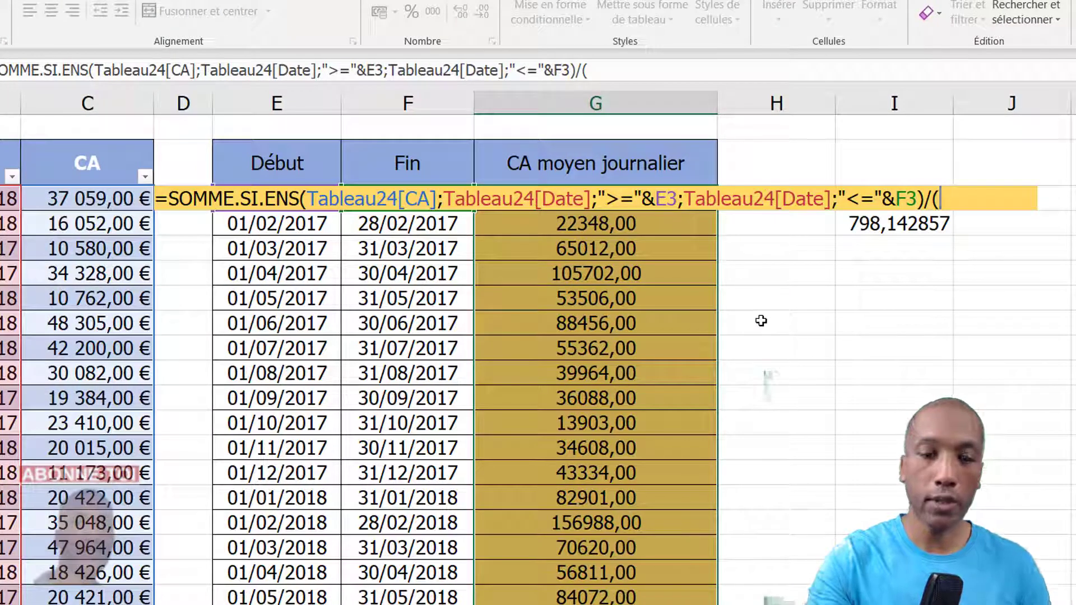
{"action": "type", "text": "jour"}
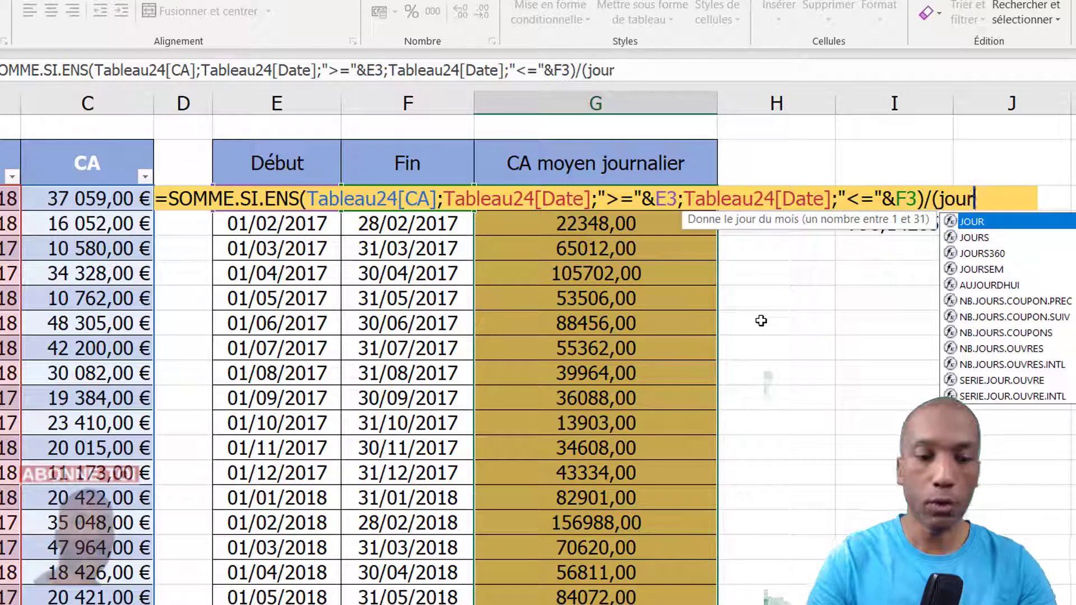
{"action": "key", "text": "Tab"}
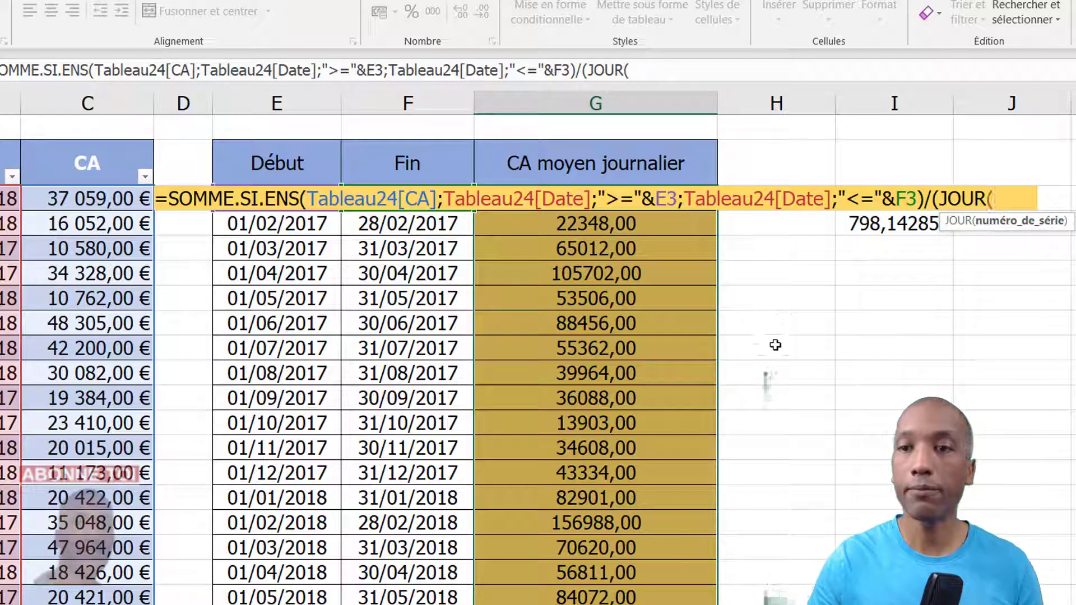
{"action": "left_click", "coordinate": [406, 167]}
{"action": "key", "text": "Down"}
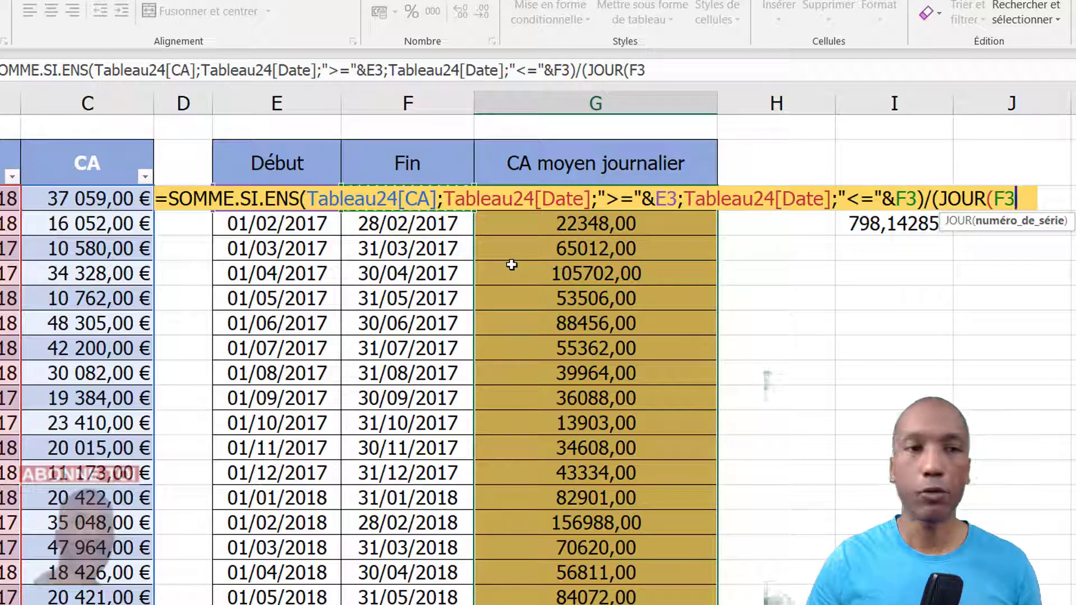
{"action": "type", "text": ")"}
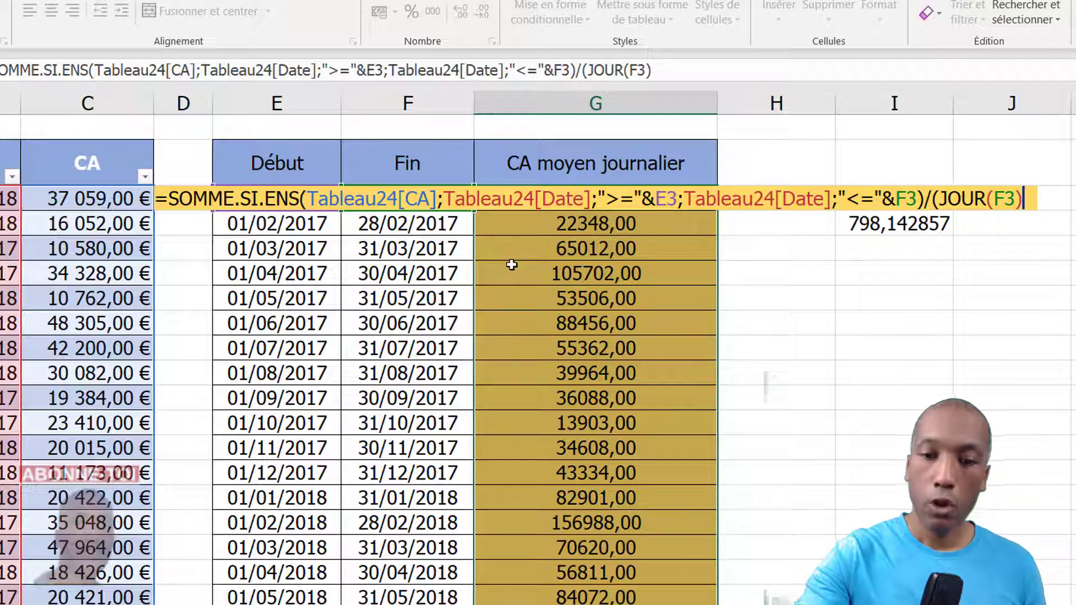
{"action": "type", "text": ")"}
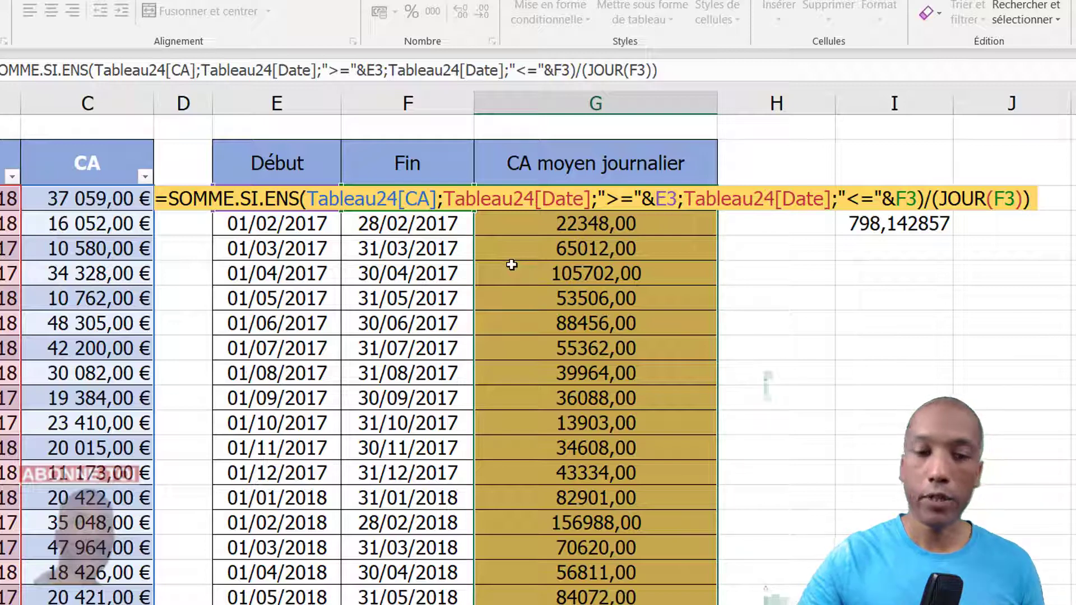
{"action": "key", "text": "ctrl+Return"}
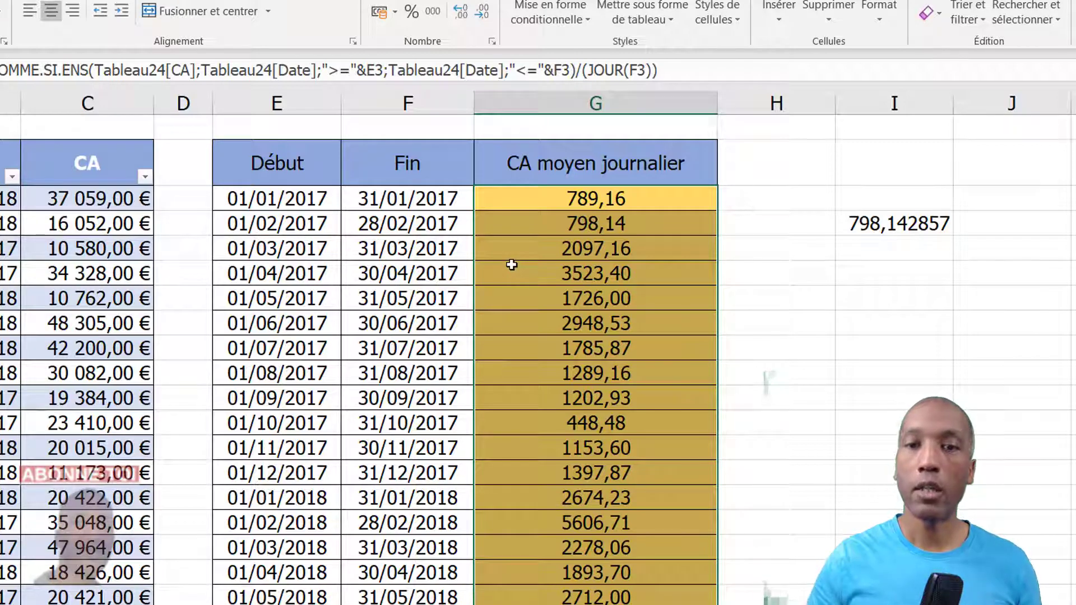
- Compare the February 2017 daily average in G4 with the manual check calculation =22348/28 in column I
{"action": "left_click", "coordinate": [664, 196]}
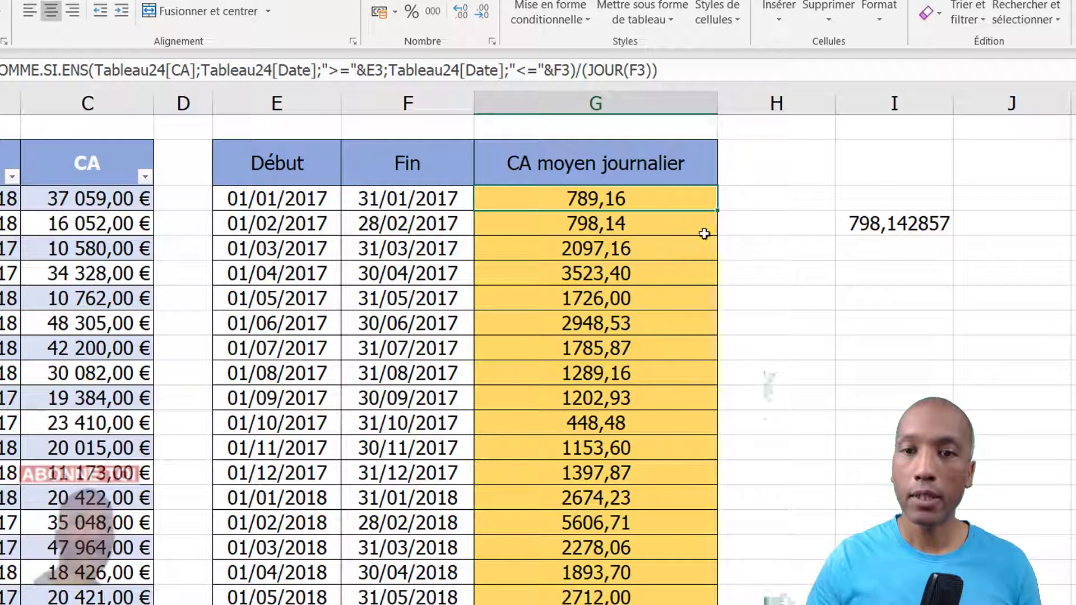
{"action": "left_click", "coordinate": [642, 222]}
{"action": "left_click", "coordinate": [866, 227]}
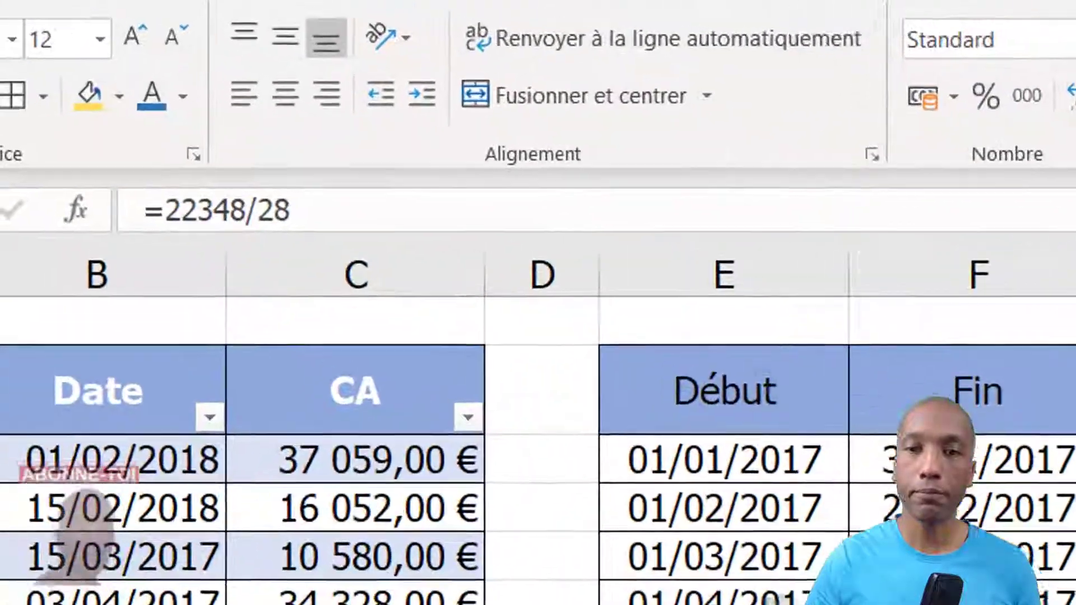
- Inspect the formula in the August 2018 row of the CA moyen journalier column, then return to the one in G3
{"action": "scroll", "coordinate": [687, 372], "scroll_direction": "down", "scroll_amount": 4}
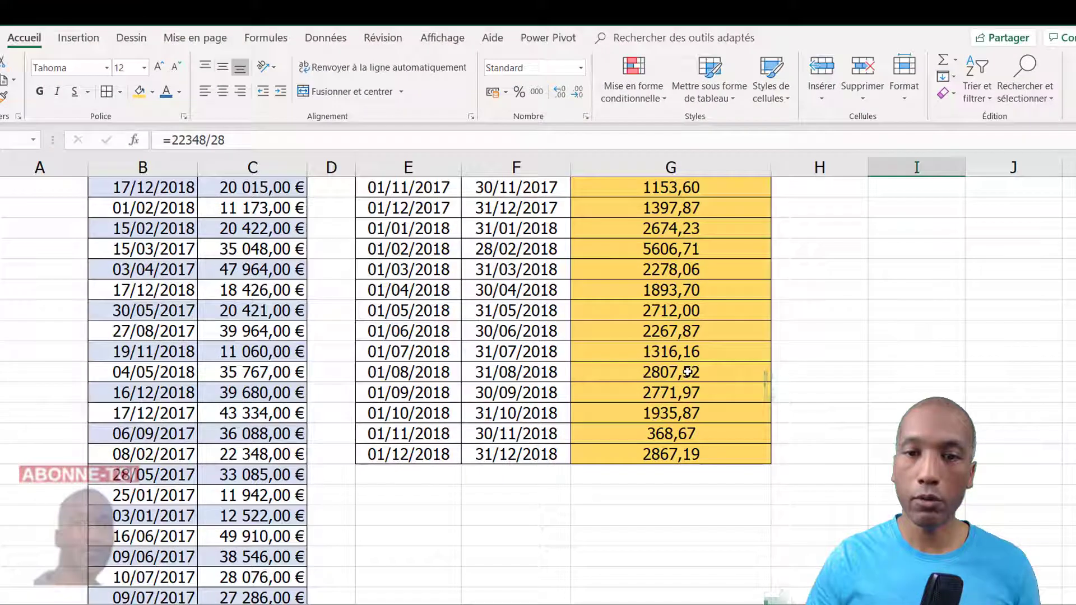
{"action": "left_click", "coordinate": [687, 372]}
{"action": "double_click", "coordinate": [705, 378]}
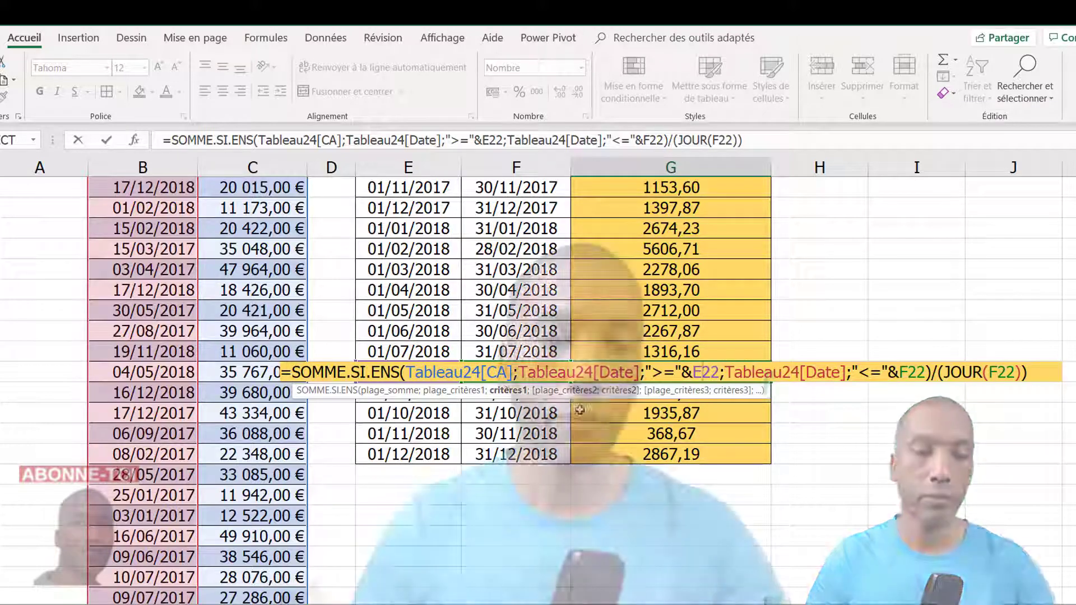
{"action": "key", "text": "ctrl+Return"}
{"action": "scroll", "coordinate": [734, 454], "scroll_direction": "up", "scroll_amount": 4}
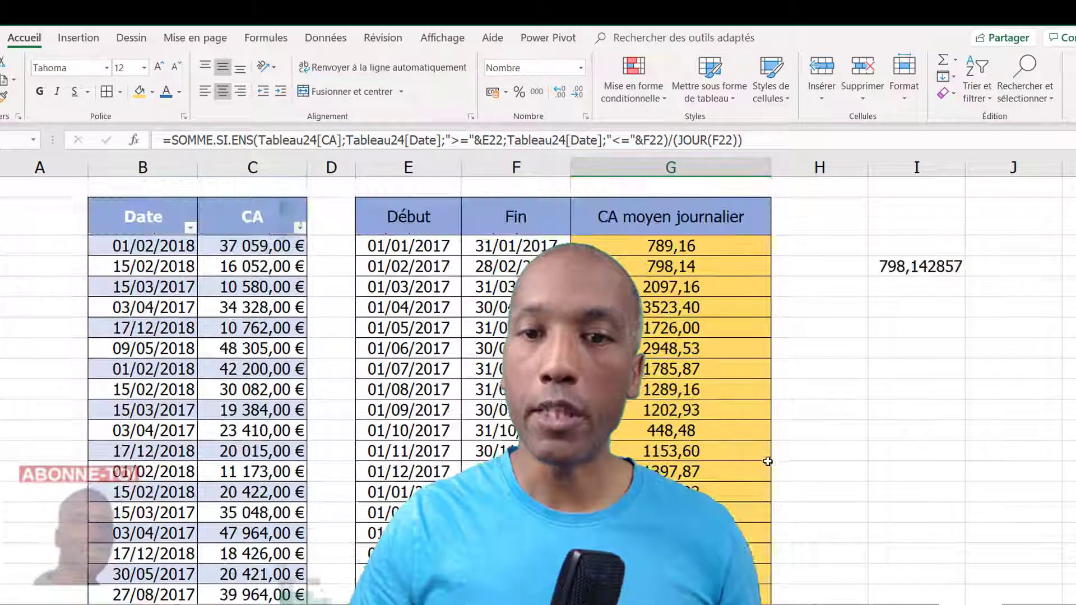
{"action": "left_click", "coordinate": [717, 246]}
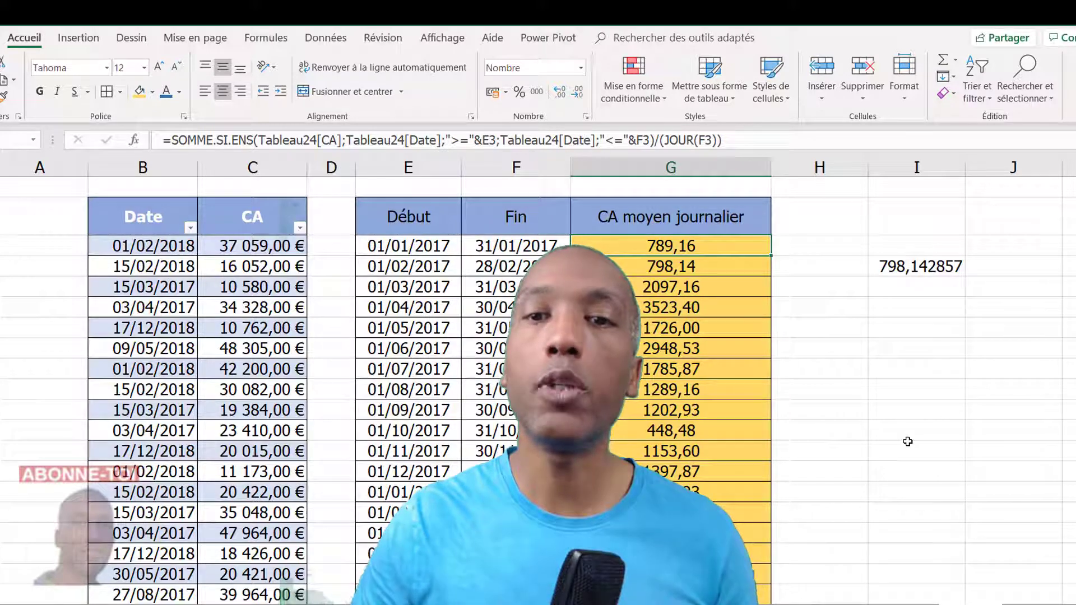